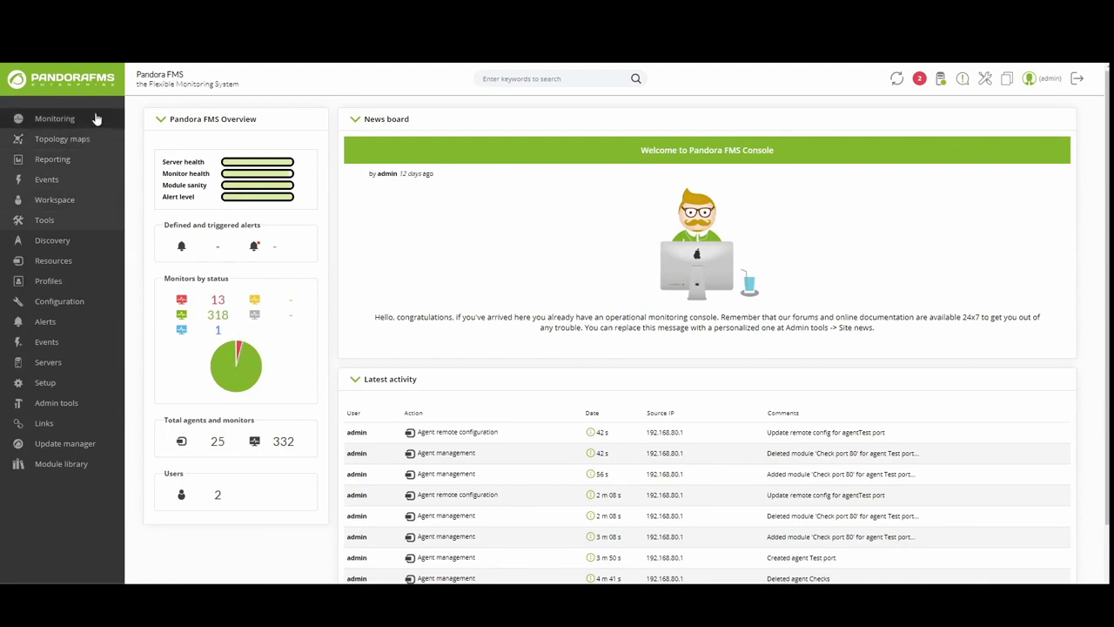
# Open the Test port agent from the Pruebas group in the group view
pyautogui.moveTo(96, 117)
pyautogui.moveTo(233, 117)
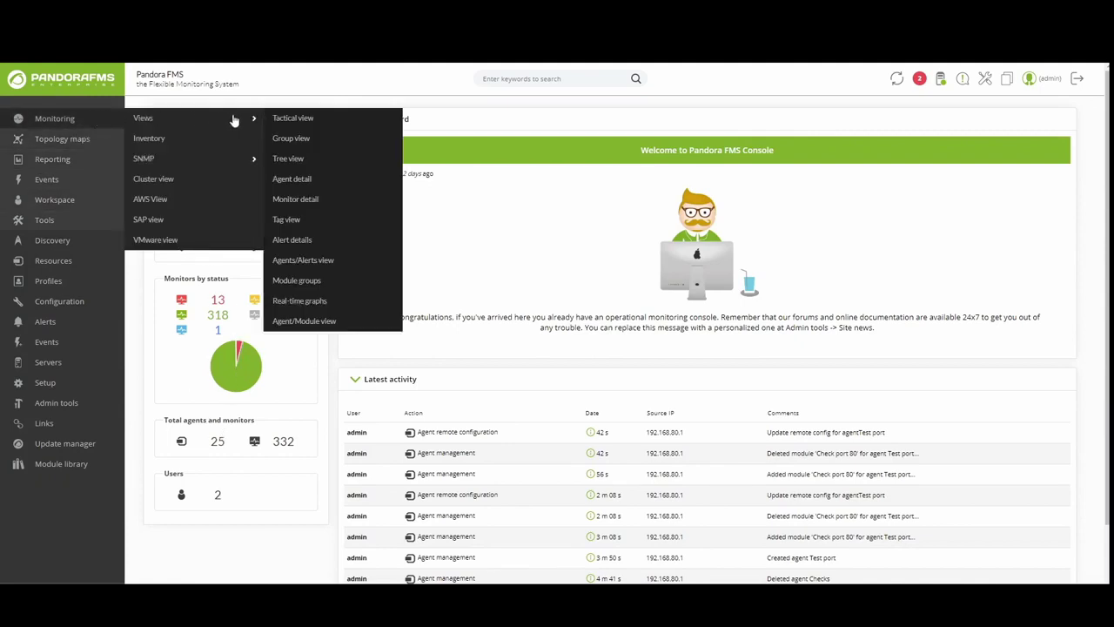
pyautogui.click(286, 142)
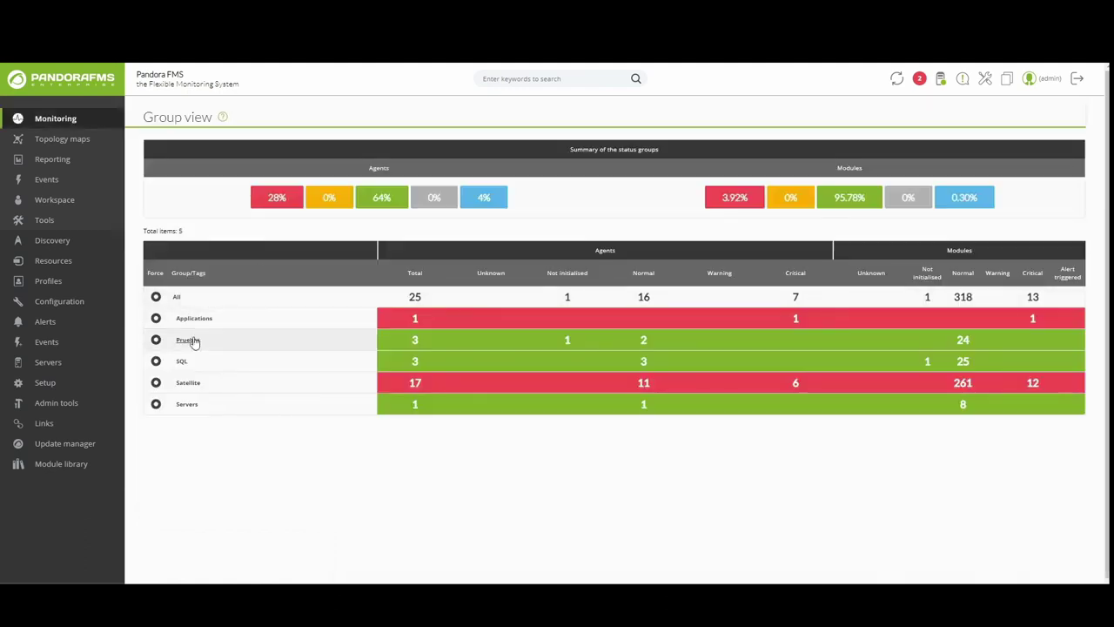
pyautogui.click(188, 341)
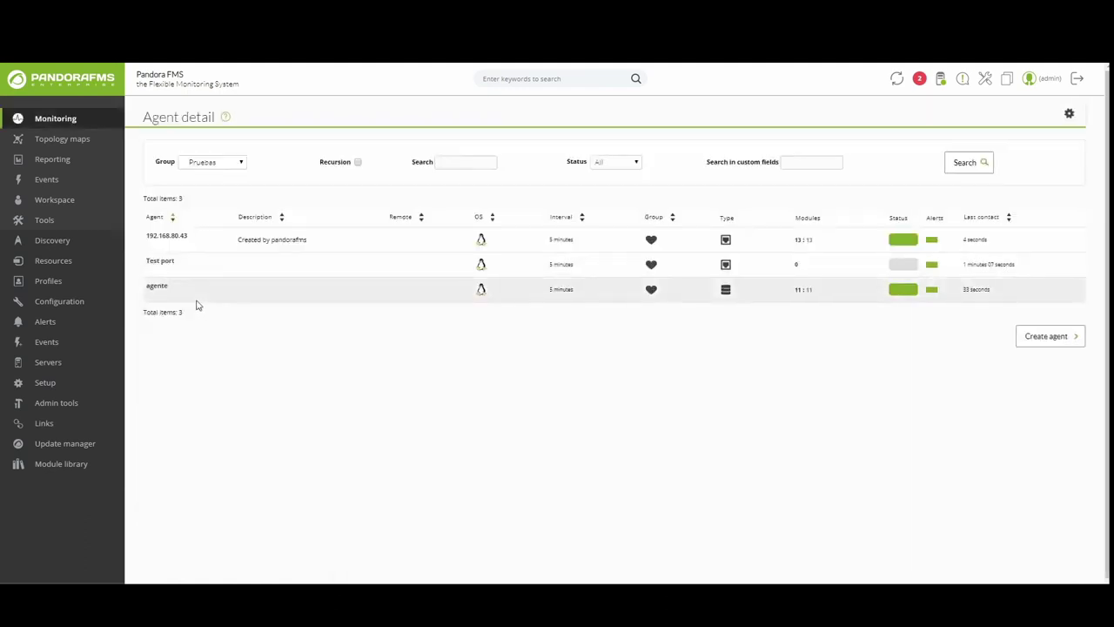
pyautogui.click(168, 262)
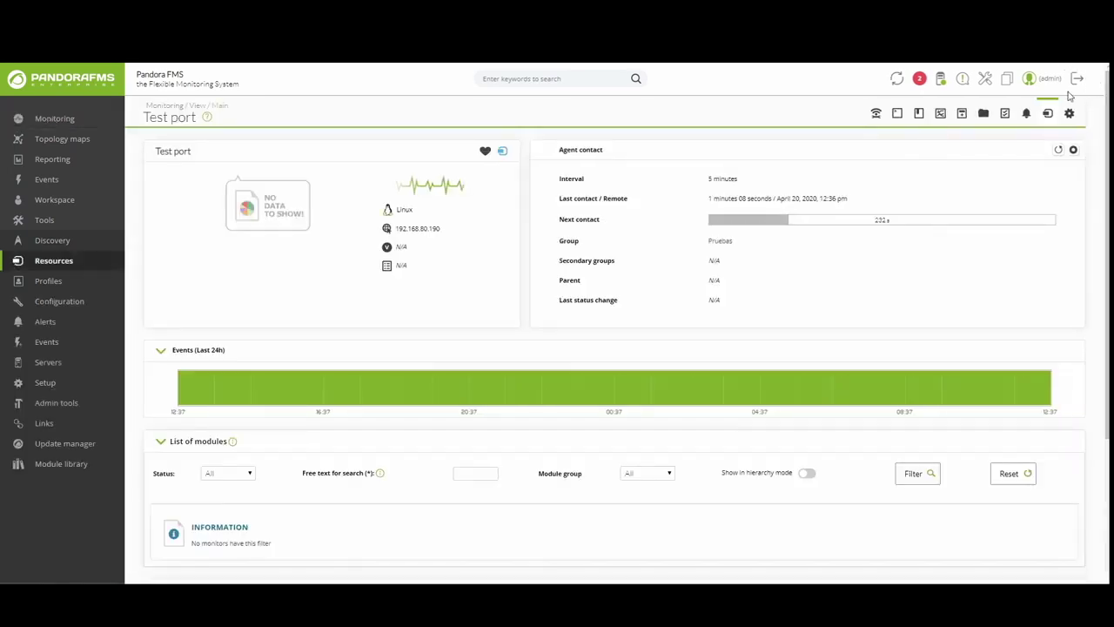
# Start creating a new network server module for the Test port agent
pyautogui.click(1029, 114)
pyautogui.click(1026, 114)
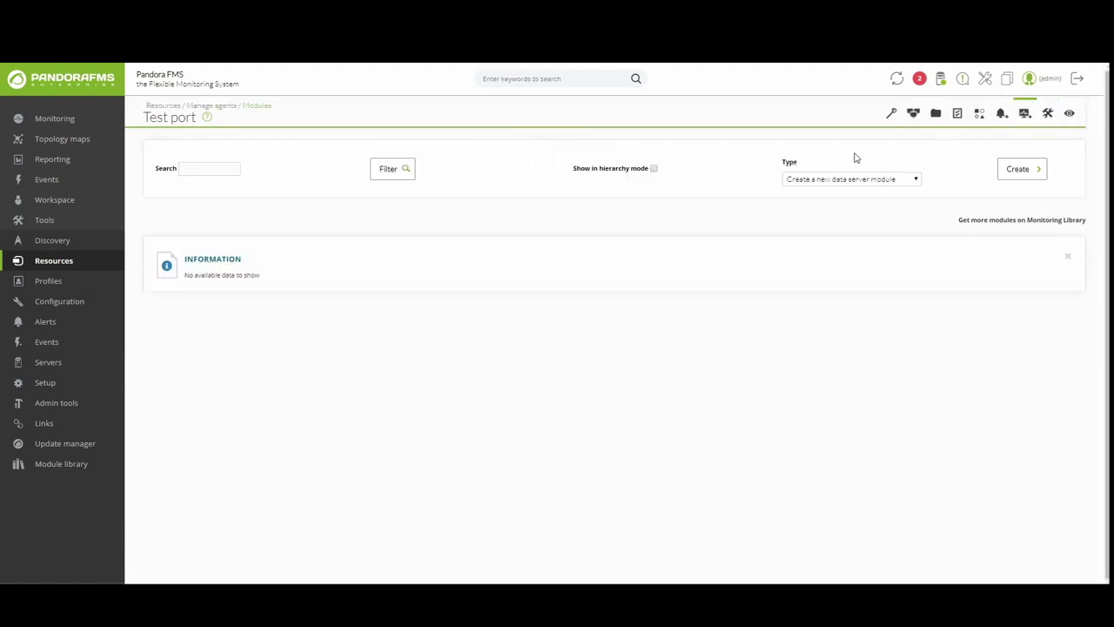
pyautogui.click(840, 180)
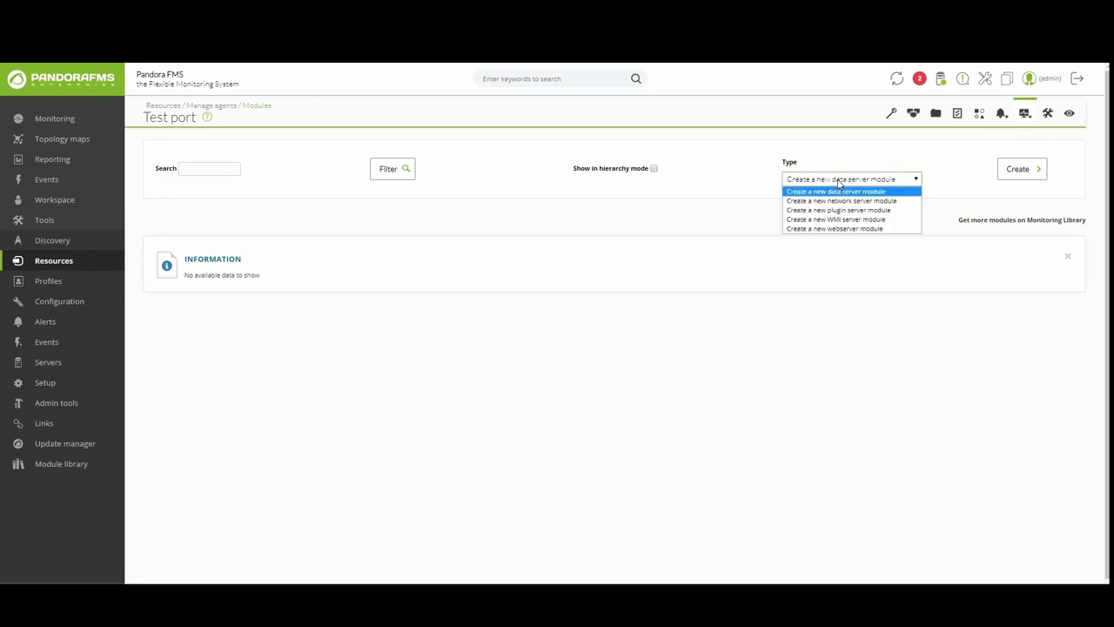
pyautogui.click(831, 201)
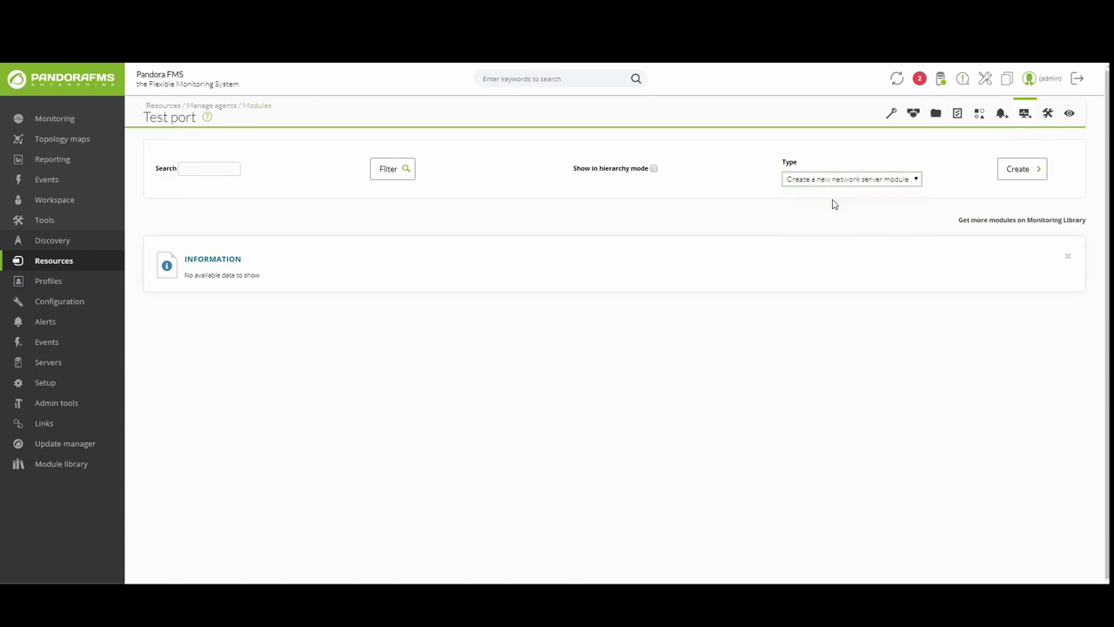
pyautogui.click(1020, 170)
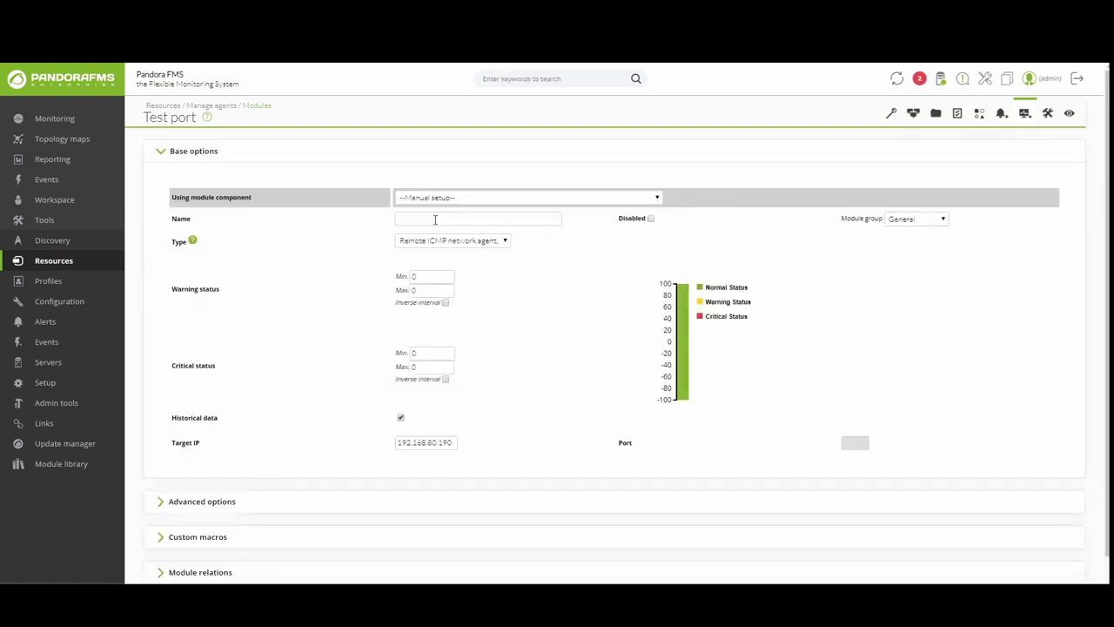
# Name the module Check port 80, choose the type Remote TCP network agent, boolean data, and set the port to 80
pyautogui.write('Check port 80')
pyautogui.click(496, 240)
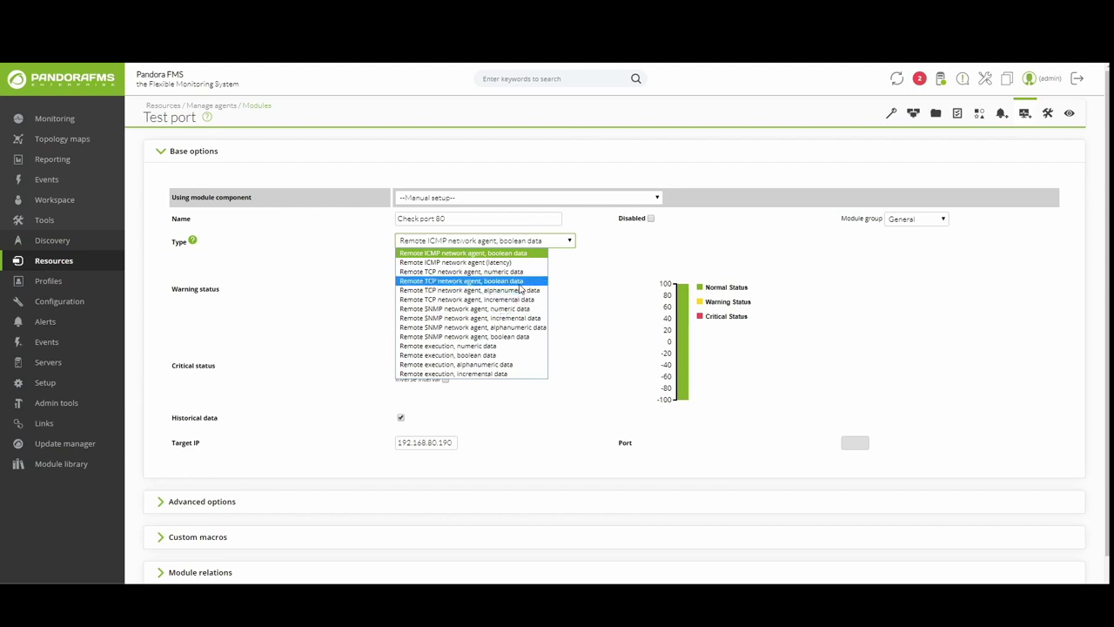
pyautogui.click(520, 282)
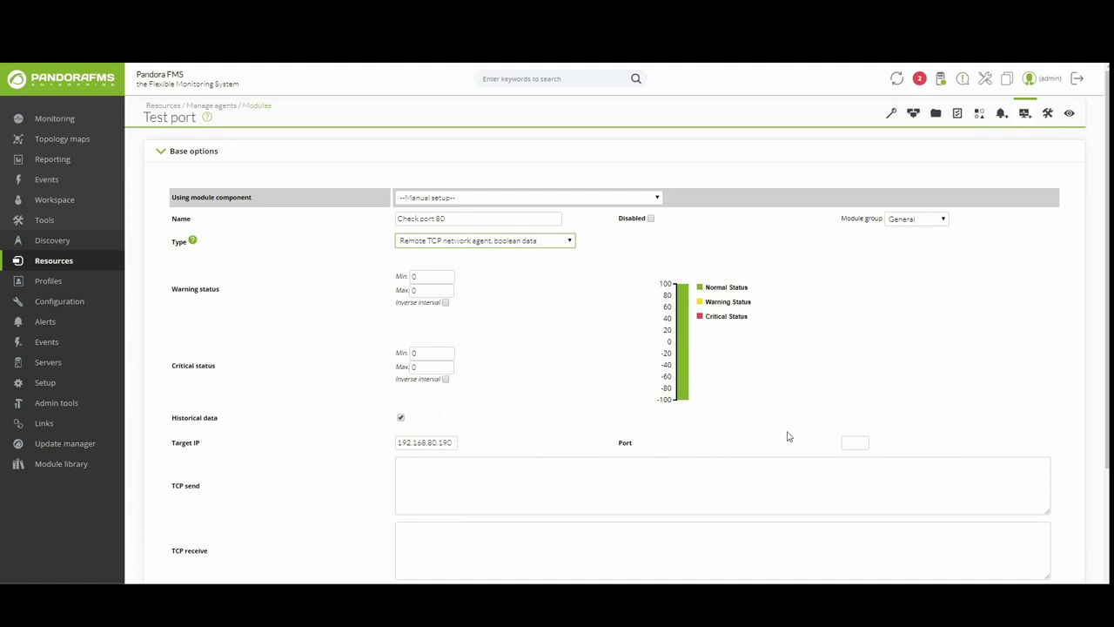
pyautogui.click(856, 445)
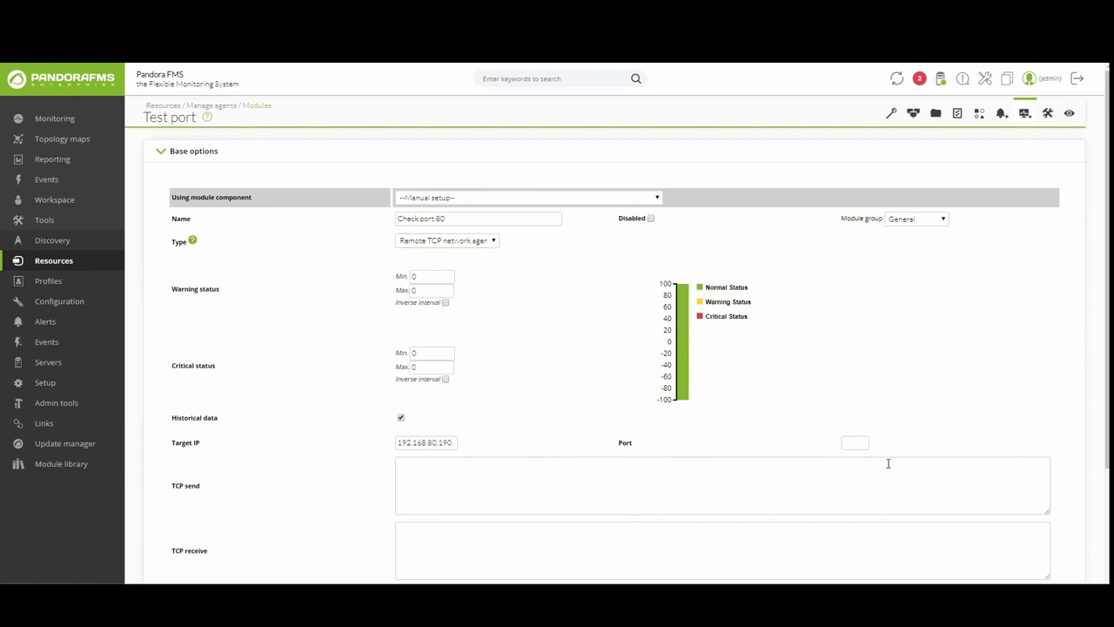
pyautogui.write('80')
# Set the TCP send text to GET / HTTP/1.0^M^M and the TCP receive text to 200 OK
pyautogui.click(887, 463)
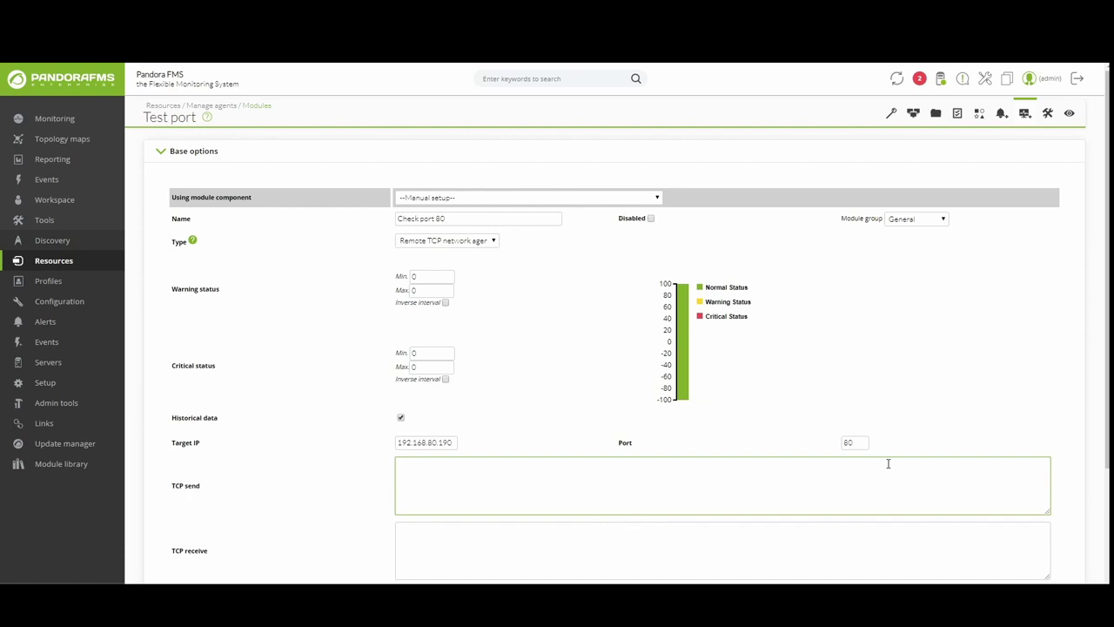
pyautogui.write('GET')
pyautogui.write(' /')
pyautogui.write(' HTTP')
pyautogui.write('/1')
pyautogui.write('.0')
pyautogui.write('^^')
pyautogui.write('M^')
pyautogui.write('M')
pyautogui.click(779, 541)
pyautogui.write('200 OK')
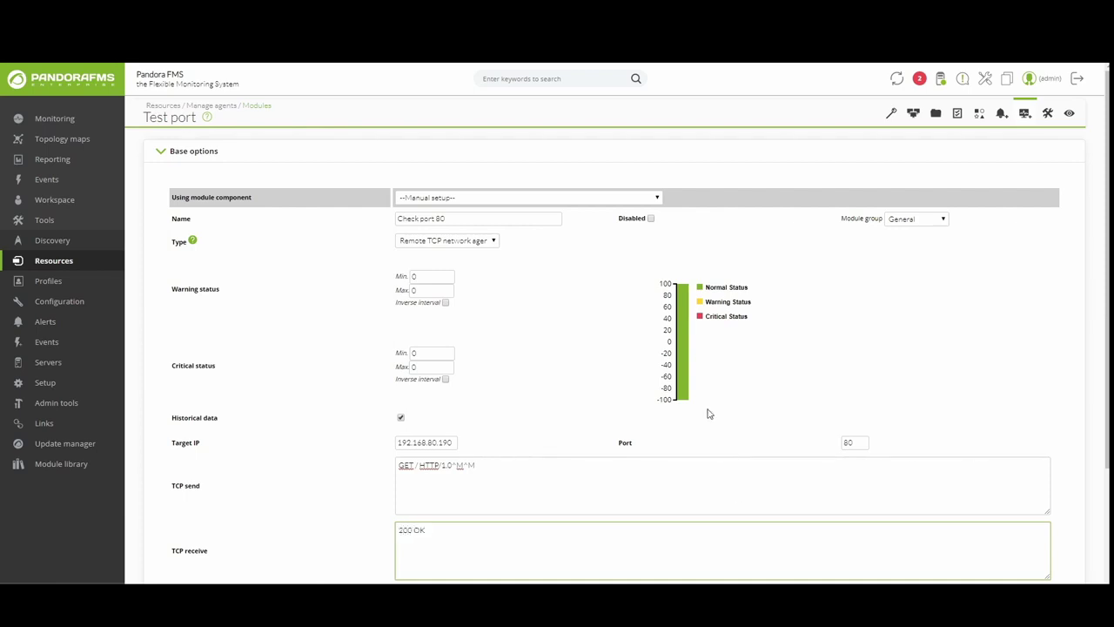
# Apply the Check HTTP Server module component from the Network Management group
pyautogui.click(464, 201)
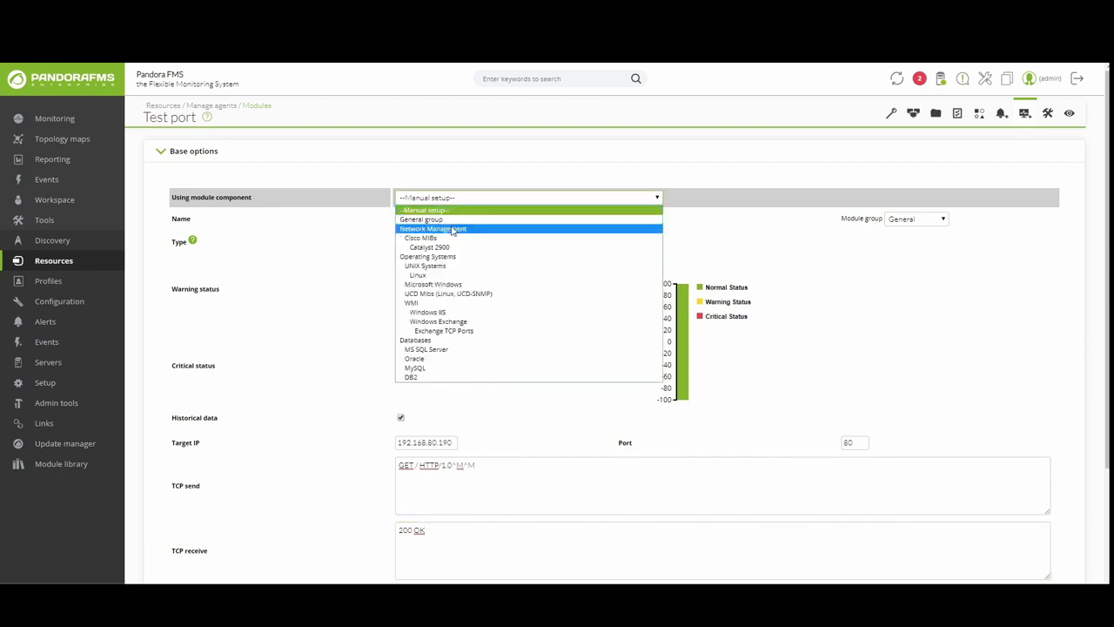
pyautogui.click(452, 230)
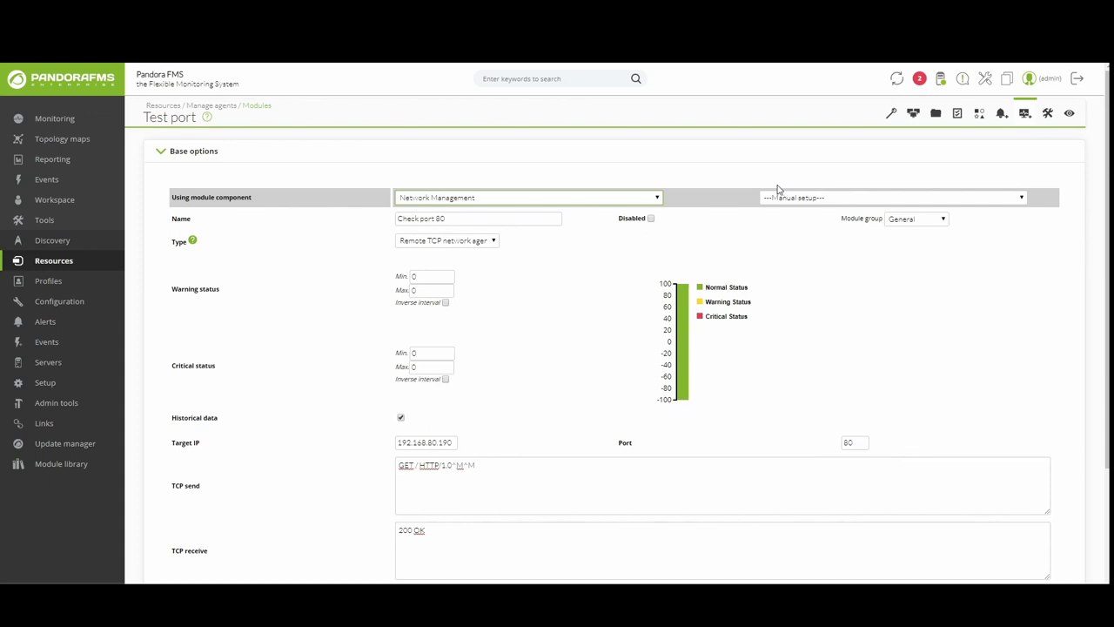
pyautogui.click(809, 204)
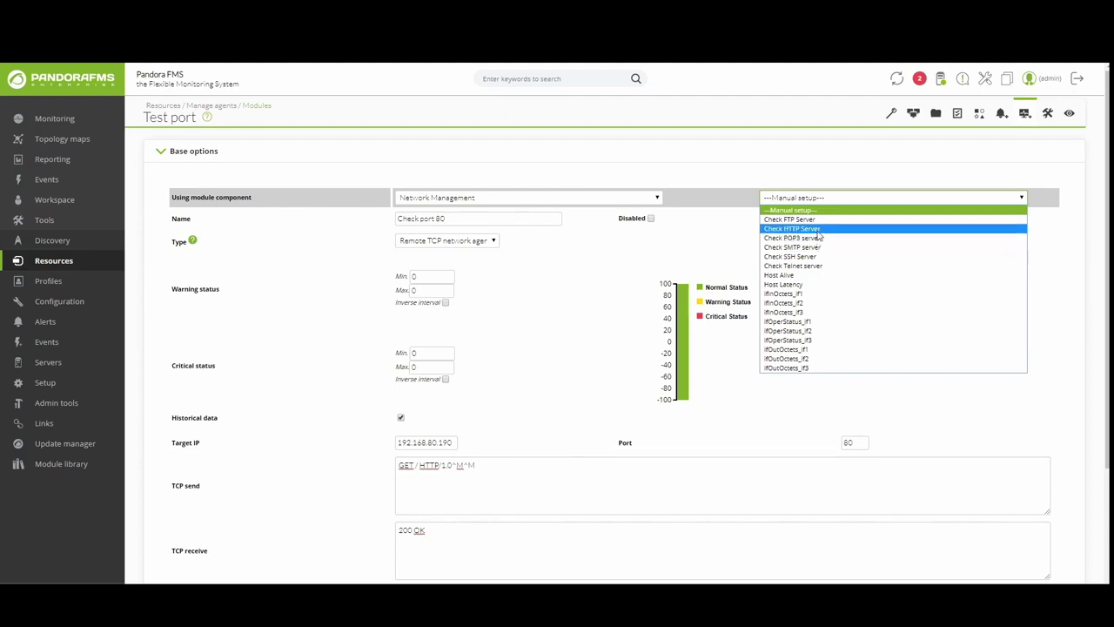
pyautogui.click(817, 230)
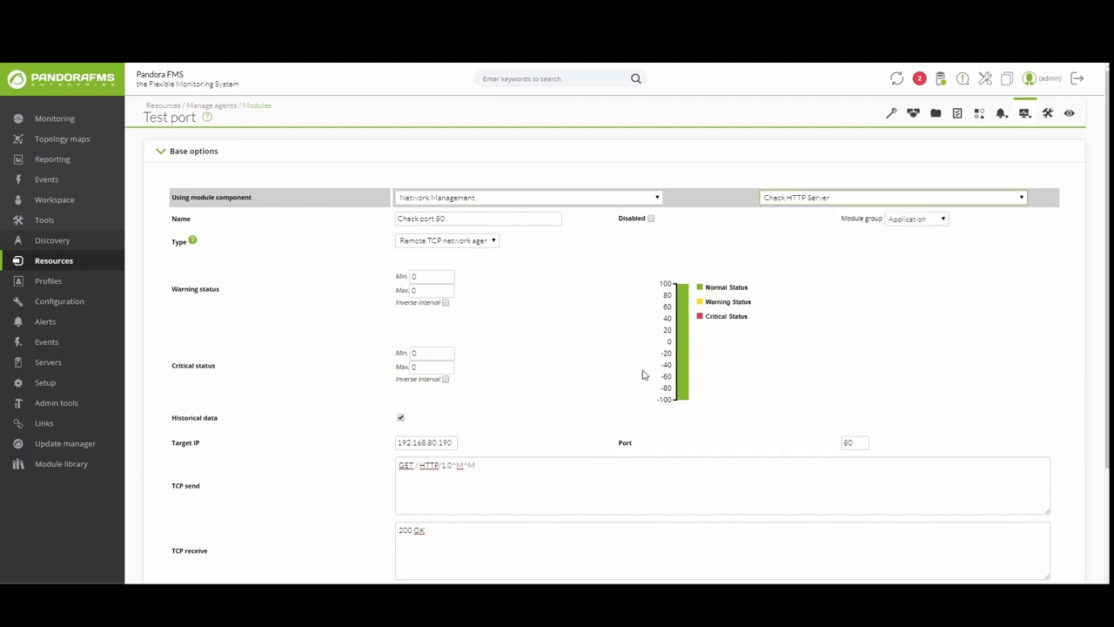
# Examine the module's advanced options, including interval, thresholds, tags and description, and collapse them again
pyautogui.scroll(-3, 642, 375)
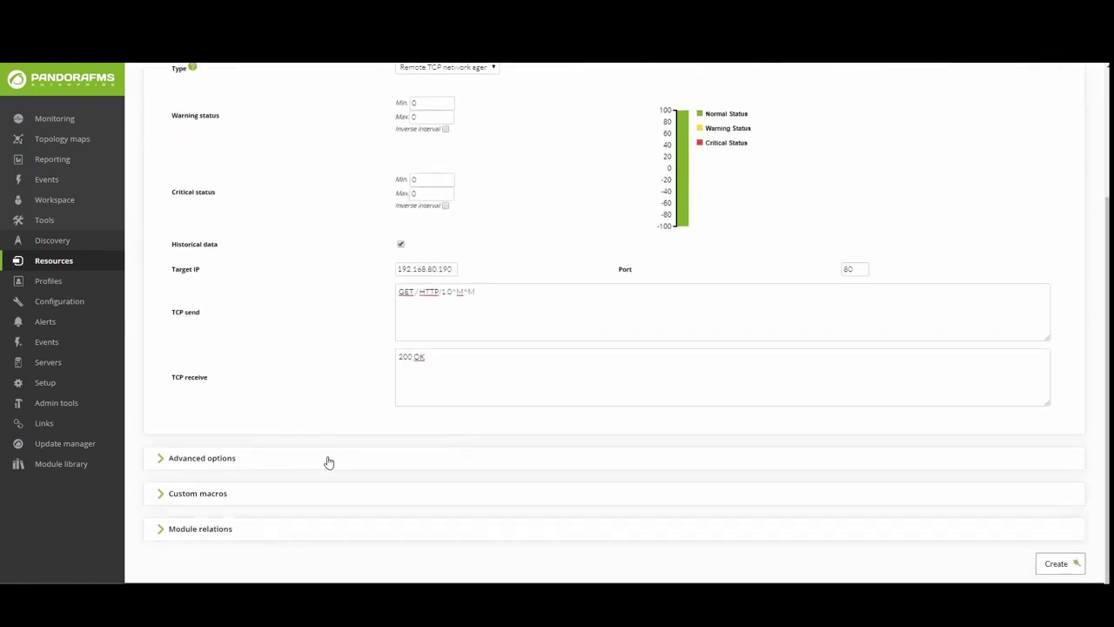
pyautogui.click(329, 463)
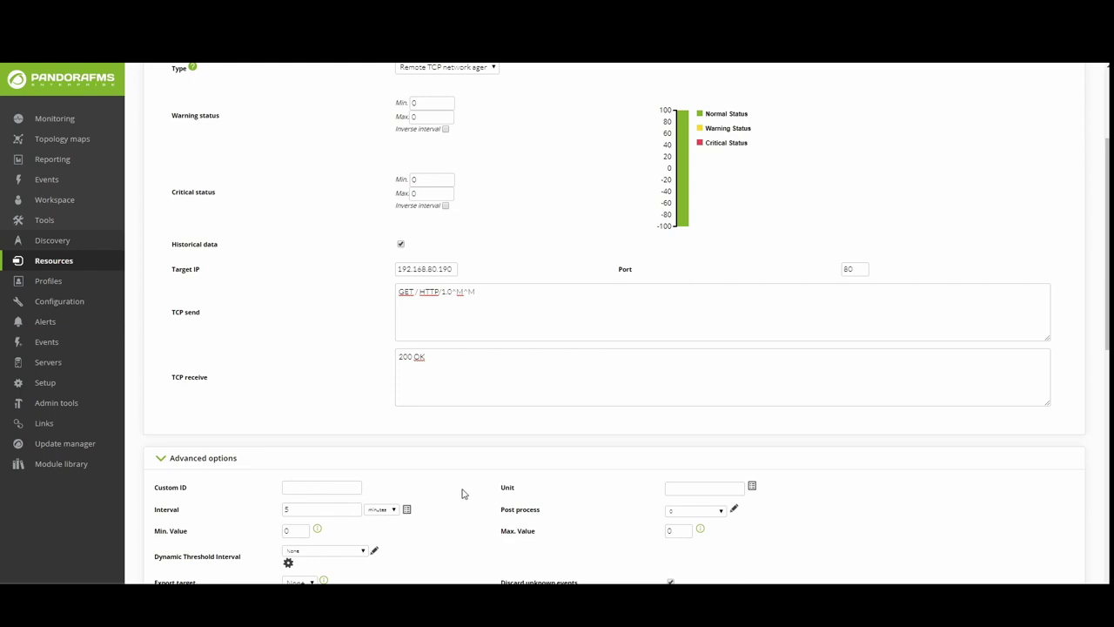
pyautogui.scroll(-5, 462, 493)
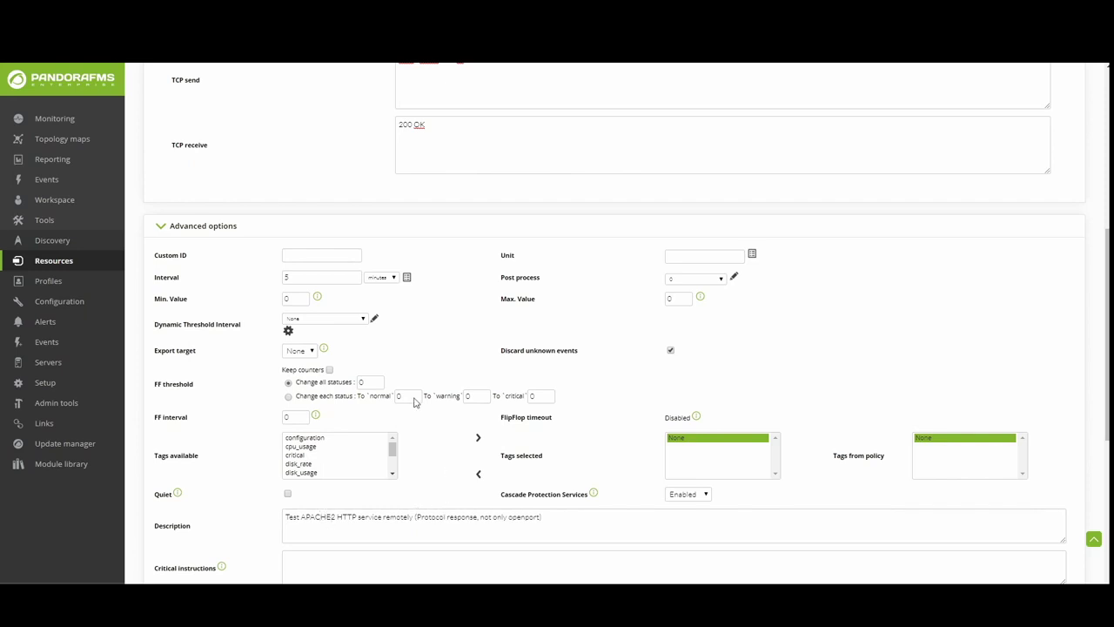
pyautogui.scroll(2, 353, 269)
pyautogui.scroll(2, 353, 268)
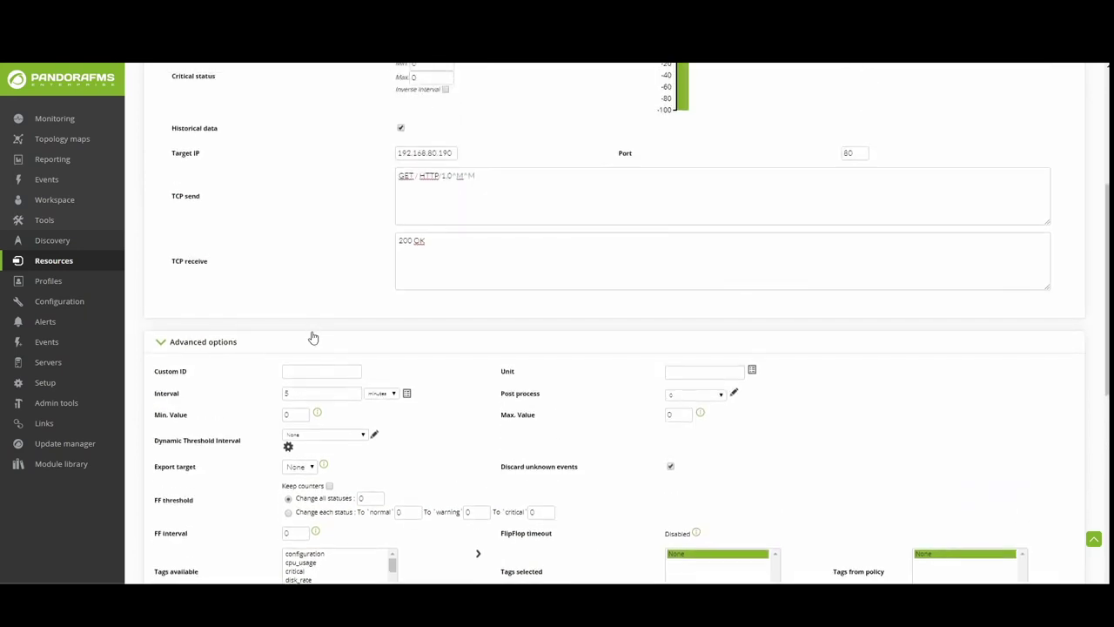
pyautogui.click(309, 350)
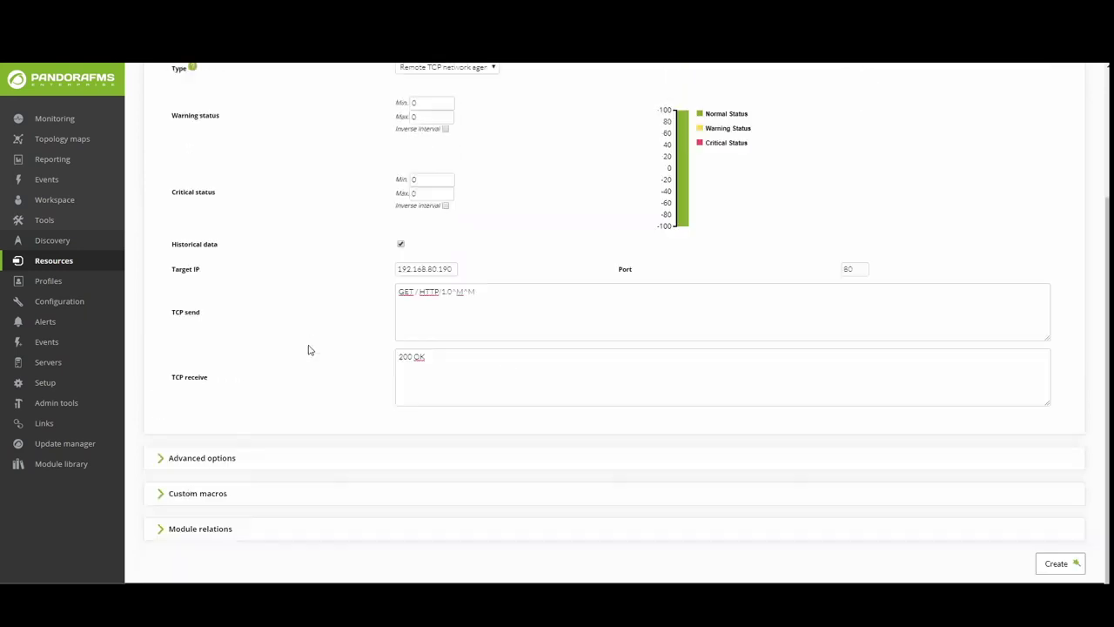
# Create the module and check its status in the module list of the Test port agent's main view
pyautogui.click(1072, 563)
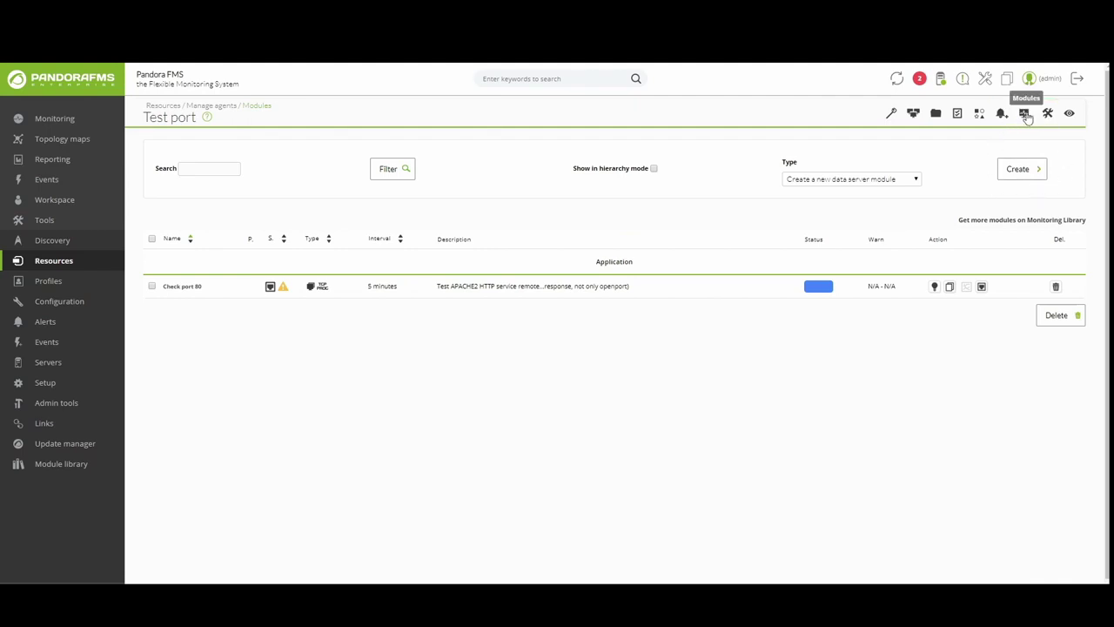
pyautogui.click(1069, 114)
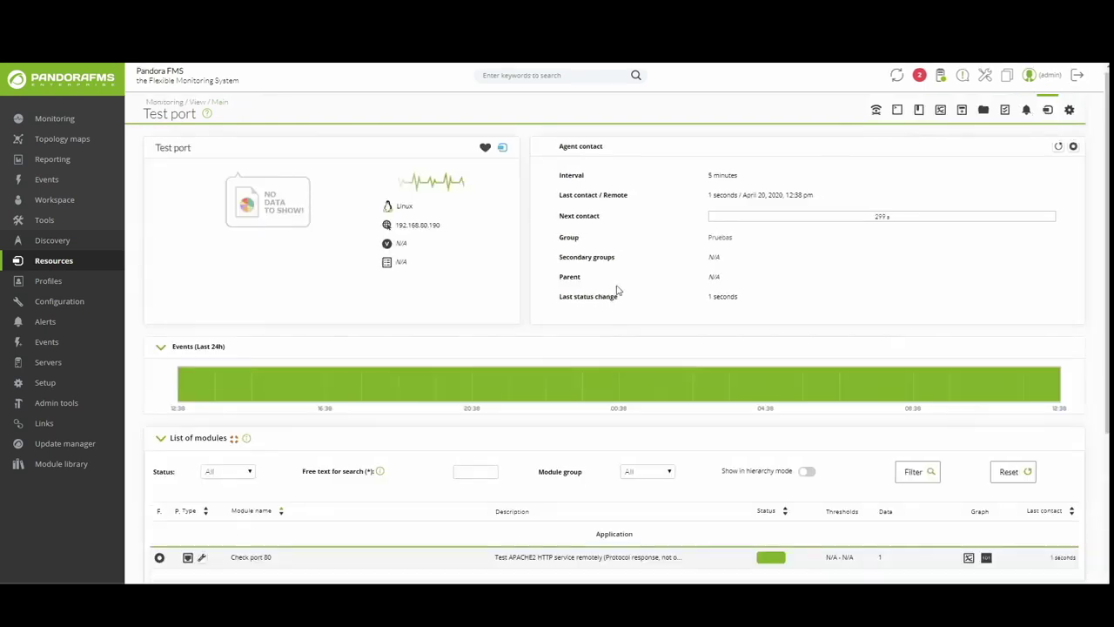
pyautogui.scroll(-3, 292, 389)
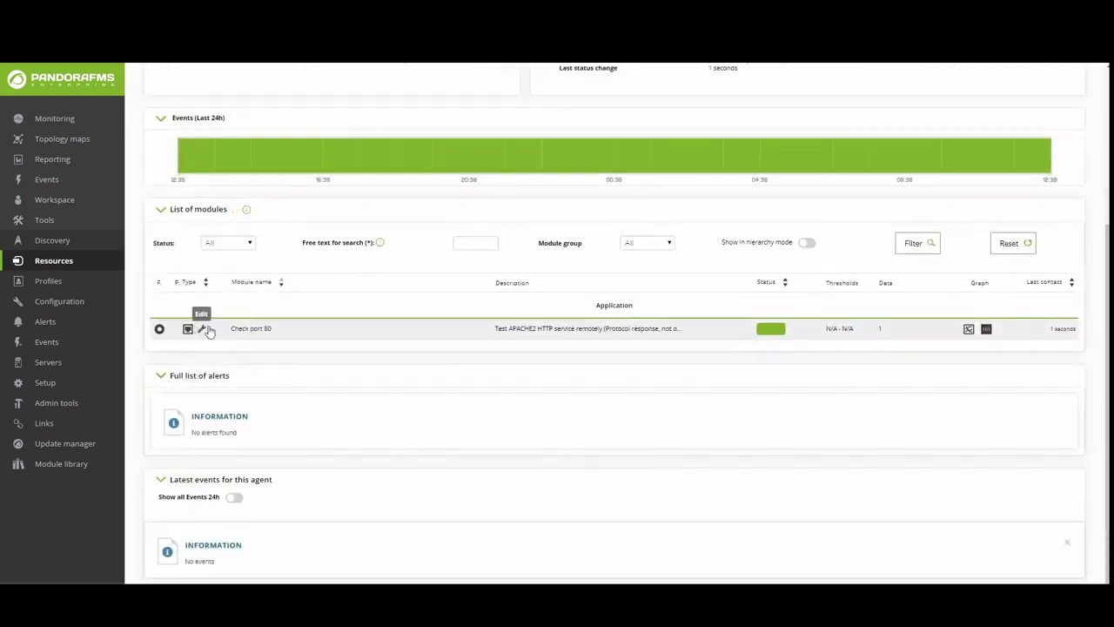